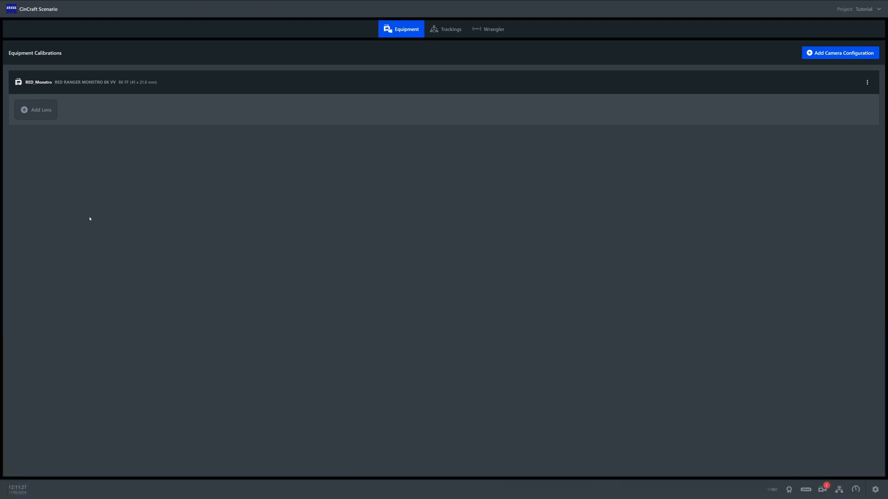
- Add a virtual lens package to the RED_Monstro camera for the ZEISS Supreme Prime/Radiance 25/T1.5 with scale code H,HH
{"action": "left_click", "coordinate": [39, 116]}
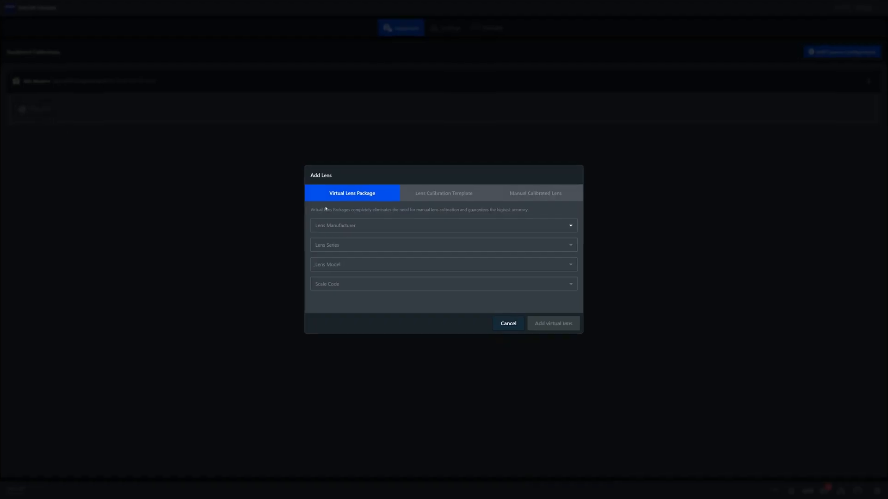
{"action": "left_click", "coordinate": [292, 202]}
{"action": "left_click", "coordinate": [271, 256]}
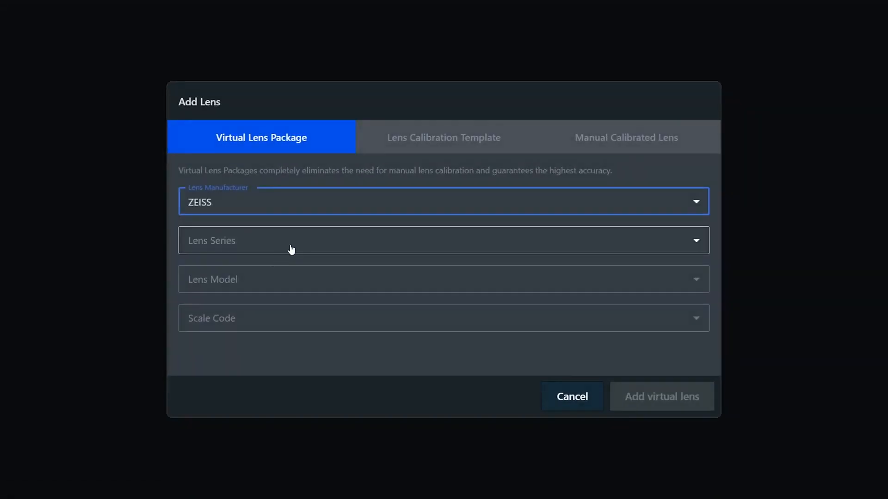
{"action": "left_click", "coordinate": [289, 245]}
{"action": "left_click", "coordinate": [323, 277]}
{"action": "left_click", "coordinate": [307, 284]}
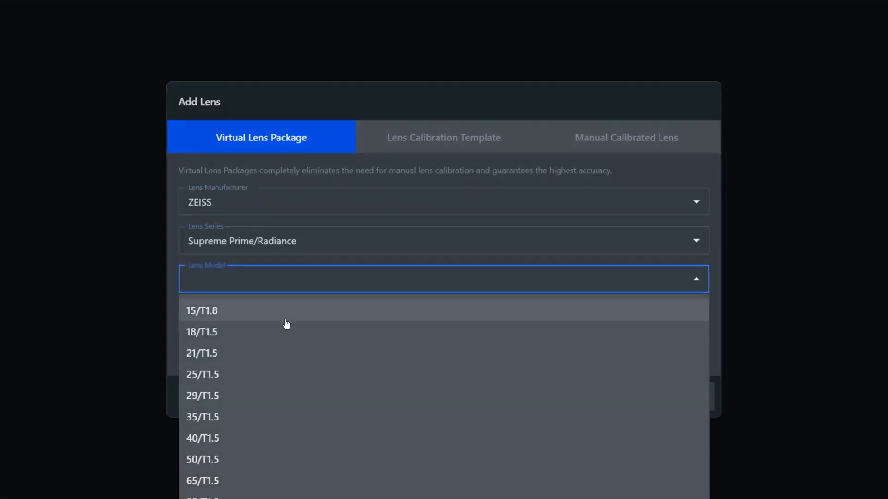
{"action": "left_click", "coordinate": [260, 373]}
{"action": "left_click", "coordinate": [264, 325]}
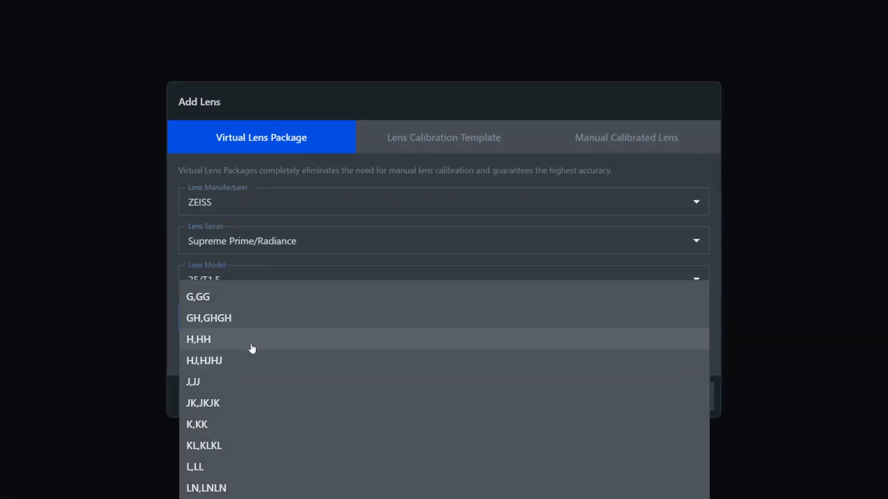
{"action": "left_click", "coordinate": [253, 344]}
{"action": "left_click", "coordinate": [656, 409]}
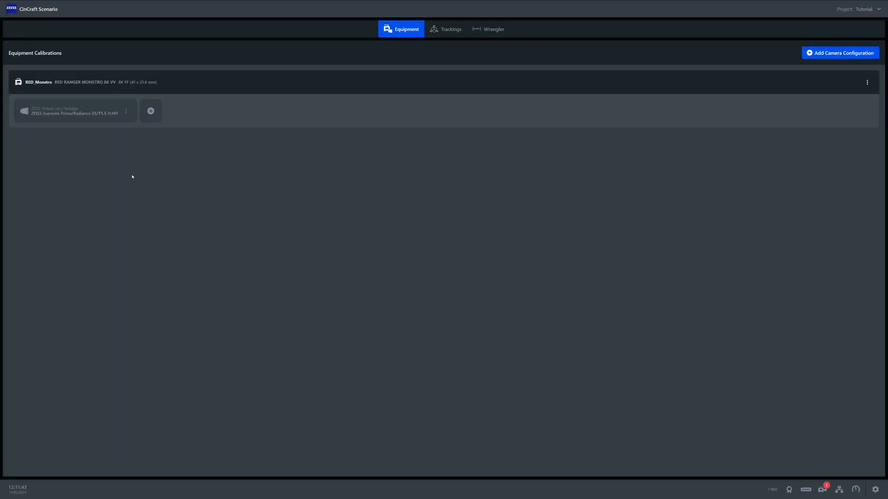
- Start a new lens calibration template titled Lens_01 with Cooke as the lens manufacturer
{"action": "left_click", "coordinate": [151, 112]}
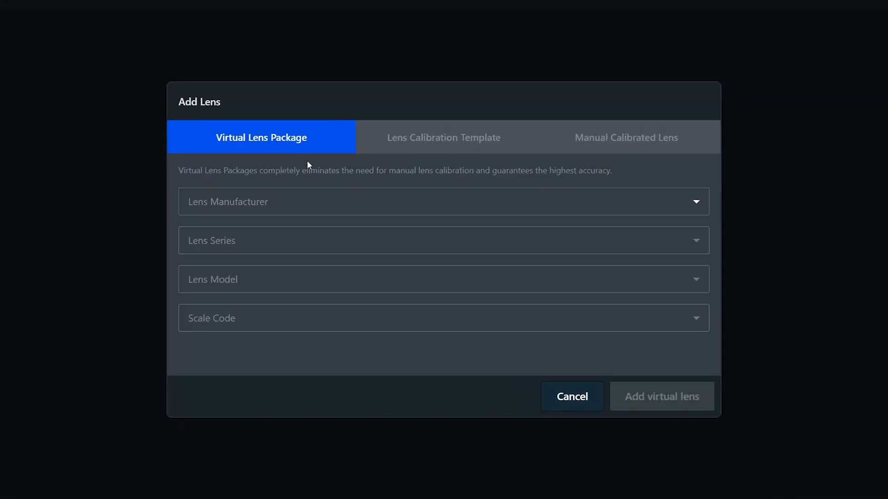
{"action": "left_click", "coordinate": [440, 152]}
{"action": "left_click", "coordinate": [407, 200]}
{"action": "type", "text": "Lens_01"}
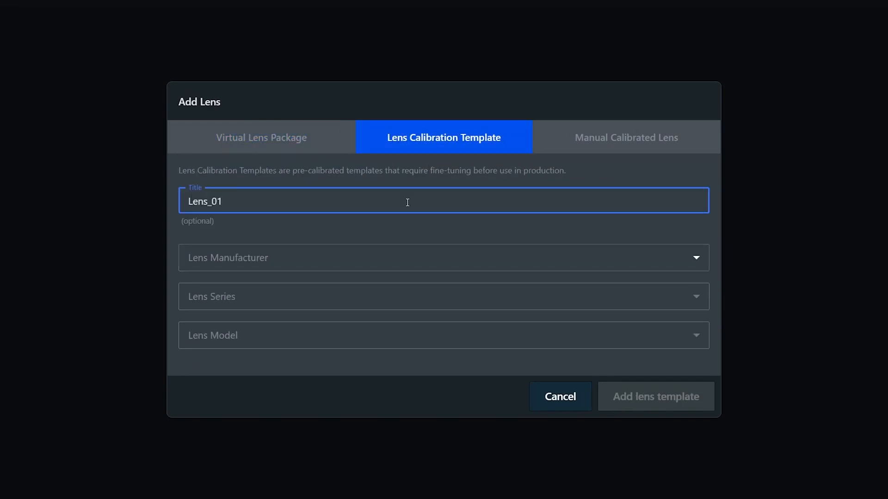
{"action": "left_click", "coordinate": [380, 255]}
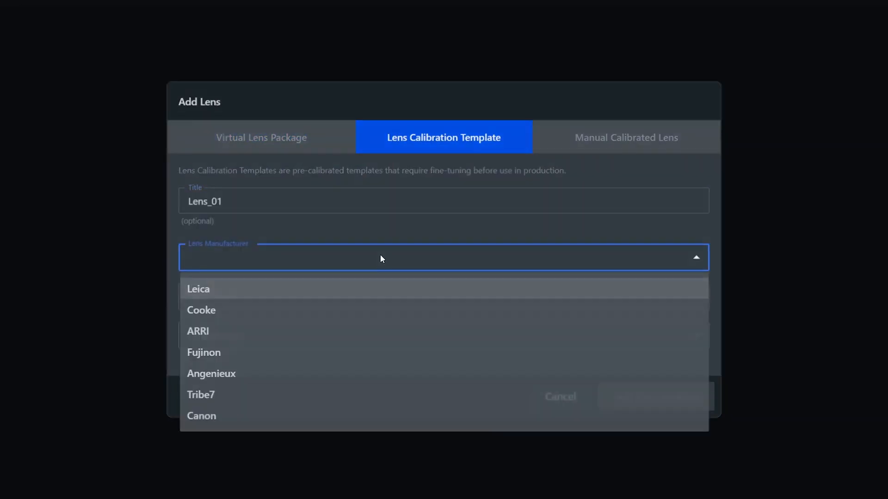
{"action": "left_click", "coordinate": [336, 311]}
- Choose the S7/i series and the 40mm/T2 model, and add the lens template to the camera
{"action": "left_click", "coordinate": [335, 307]}
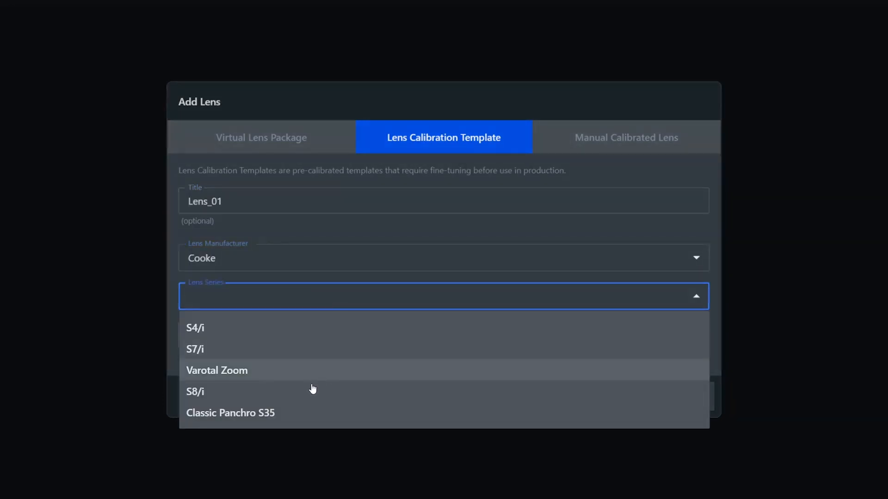
{"action": "left_click", "coordinate": [312, 353]}
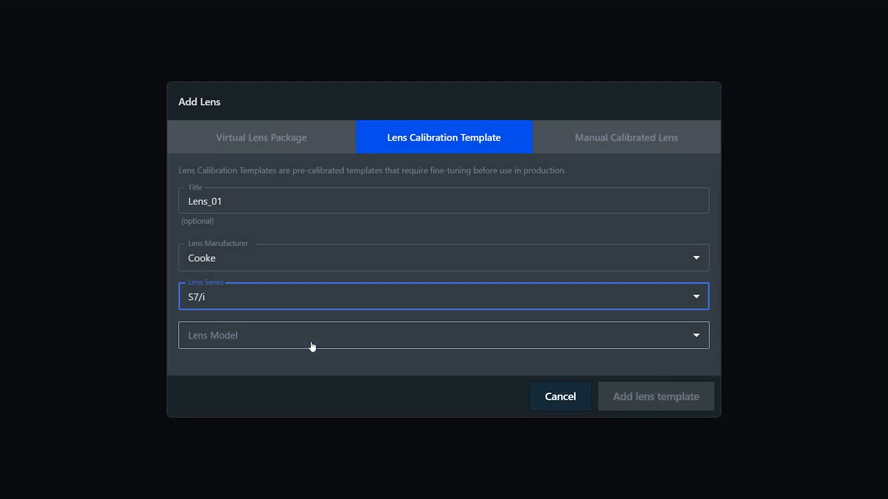
{"action": "left_click", "coordinate": [305, 335]}
{"action": "scroll", "coordinate": [268, 443], "scroll_direction": "down", "scroll_amount": 1}
{"action": "scroll", "coordinate": [268, 443], "scroll_direction": "down", "scroll_amount": 1}
{"action": "left_click", "coordinate": [270, 451]}
{"action": "left_click", "coordinate": [658, 409]}
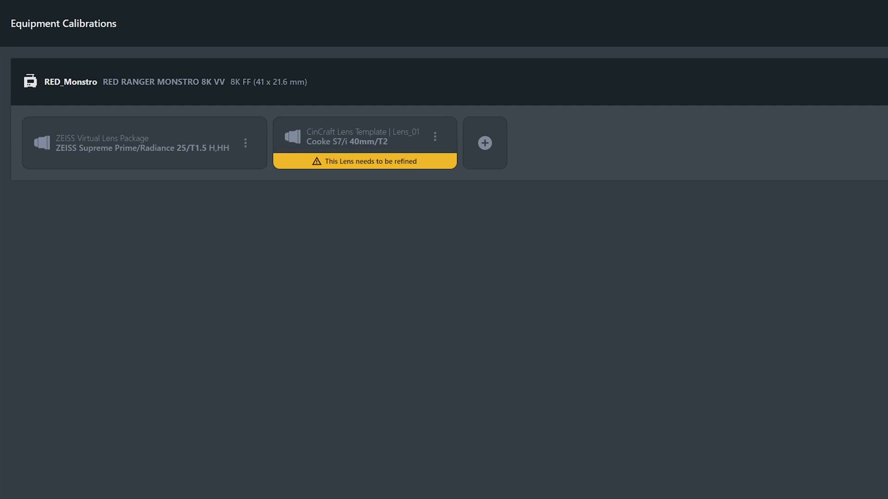
{"action": "left_click", "coordinate": [487, 168]}
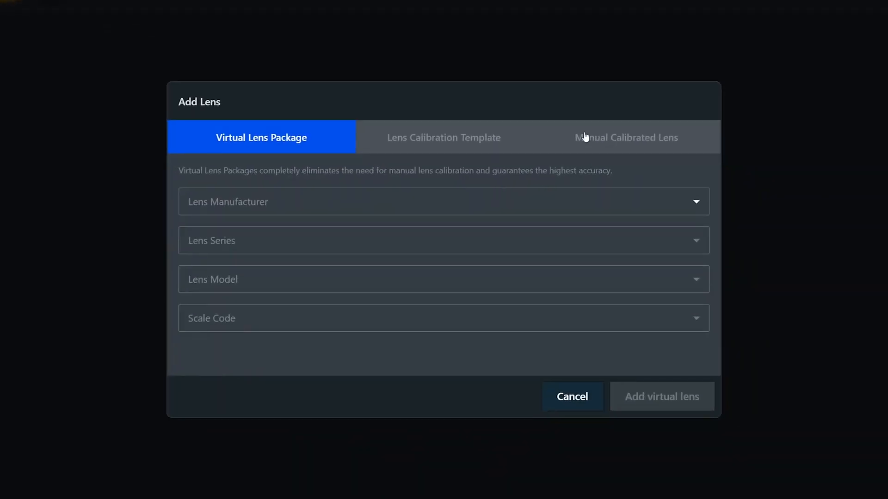
{"action": "left_click", "coordinate": [497, 136]}
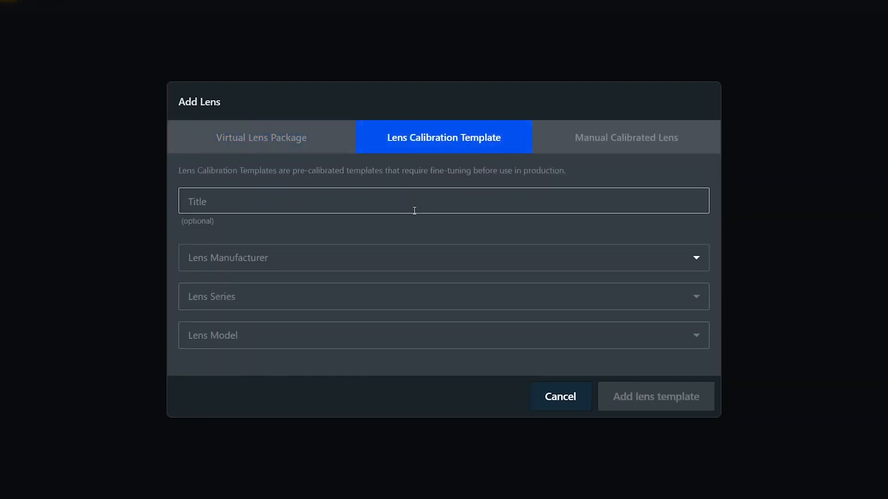
{"action": "left_click", "coordinate": [390, 259]}
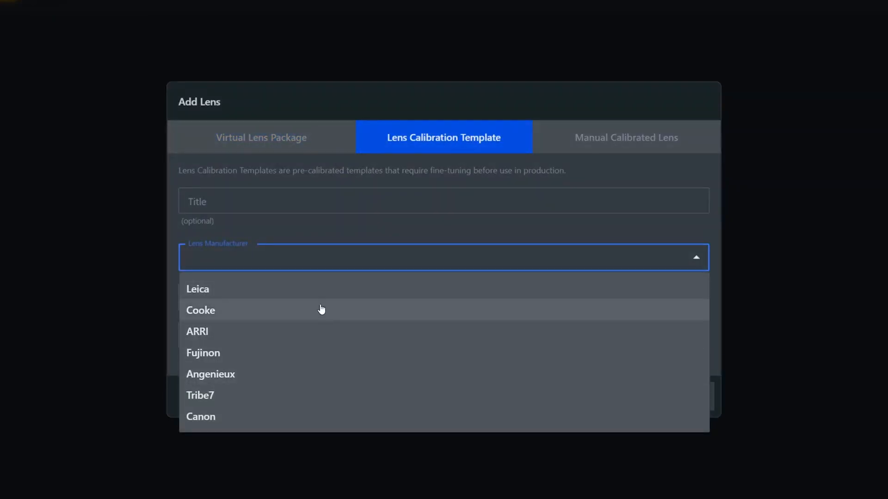
{"action": "left_click", "coordinate": [326, 267]}
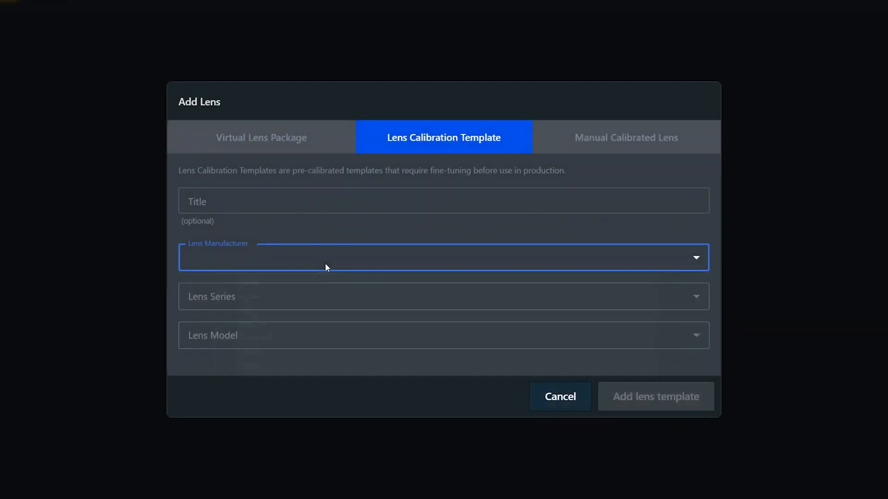
{"action": "left_click", "coordinate": [560, 396]}
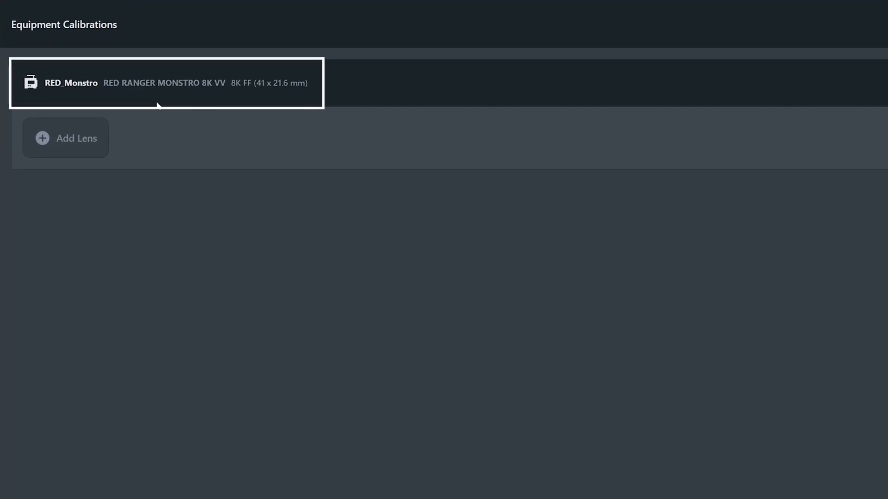
- Start adding a lens to the RED_Monstro camera as a lens calibration template and title it Lens_01
{"action": "left_click", "coordinate": [94, 151]}
{"action": "left_click", "coordinate": [76, 147]}
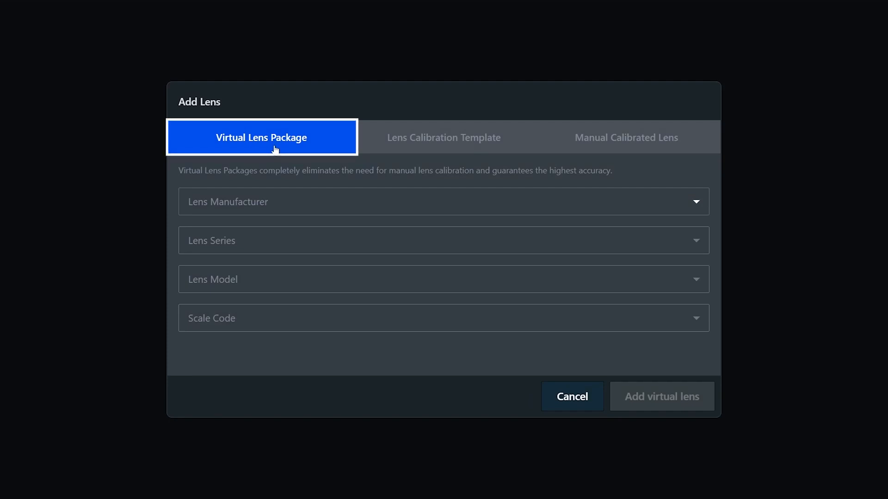
{"action": "left_click", "coordinate": [447, 153]}
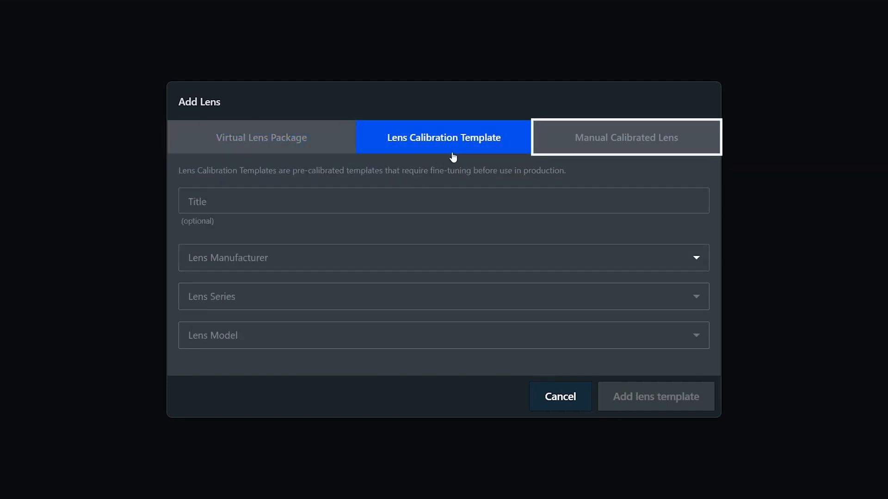
{"action": "left_click", "coordinate": [609, 154]}
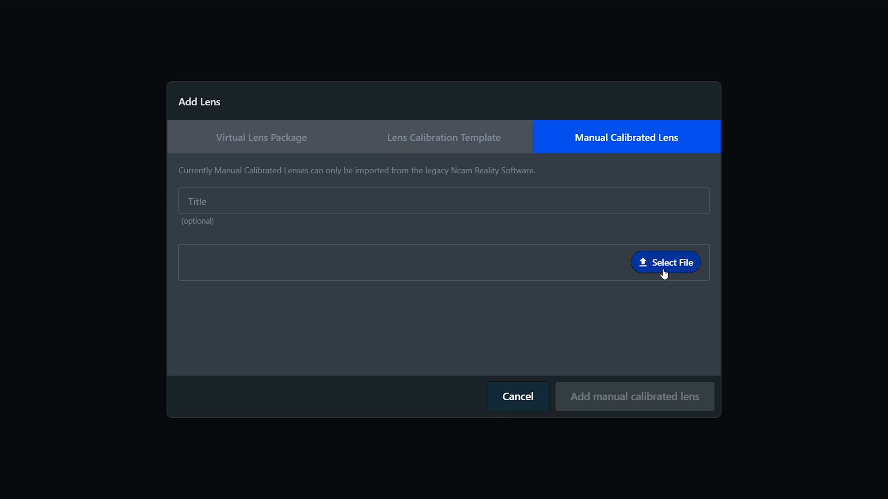
{"action": "left_click", "coordinate": [450, 144]}
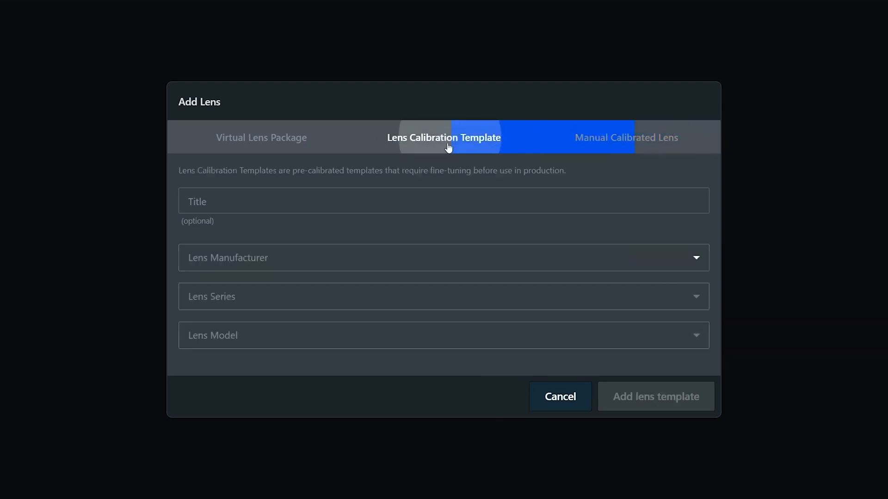
{"action": "left_click", "coordinate": [423, 208]}
{"action": "type", "text": "Lens_01"}
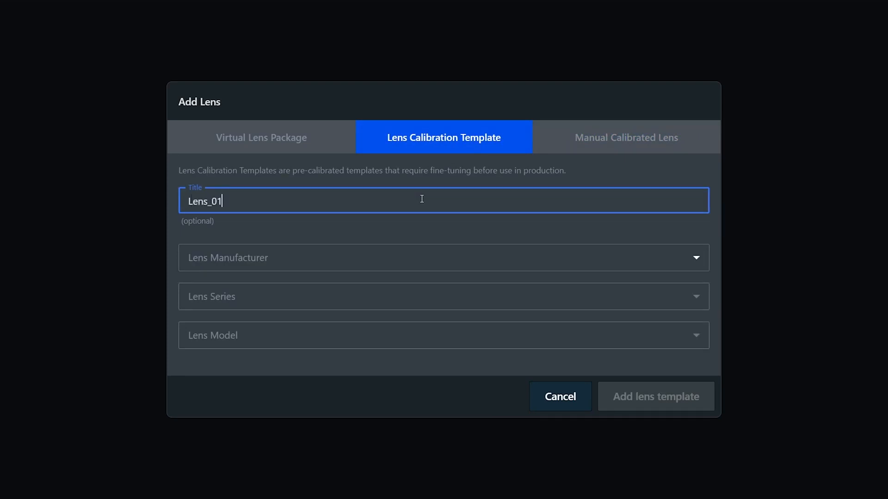
- Set the template's manufacturer to Cooke, series to S7/i and model to 40mm/T2, and add it
{"action": "left_click", "coordinate": [383, 270]}
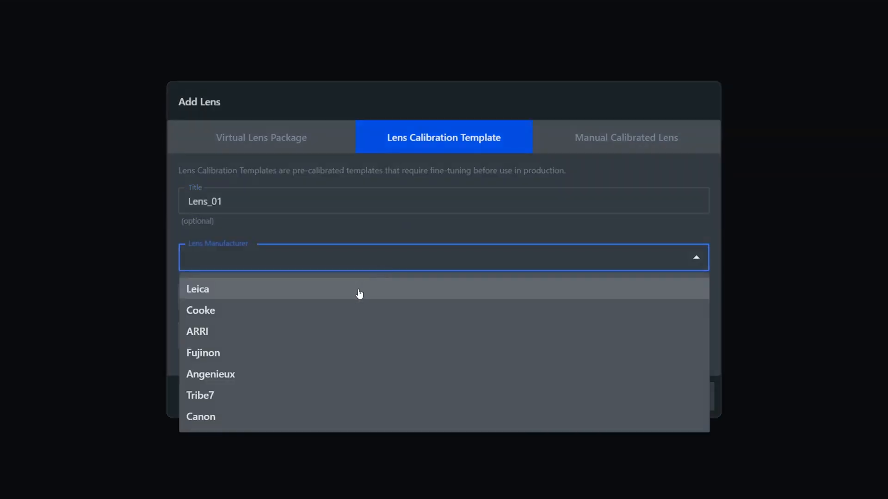
{"action": "left_click", "coordinate": [358, 318]}
{"action": "left_click", "coordinate": [357, 296]}
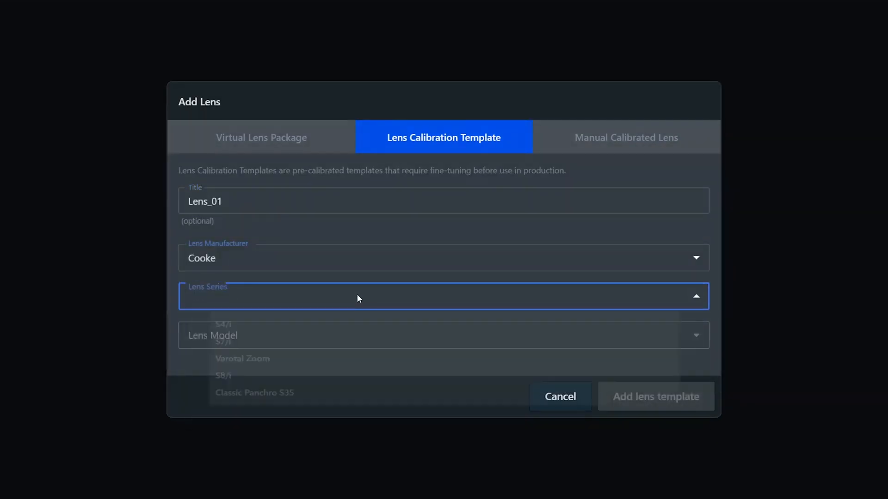
{"action": "left_click", "coordinate": [343, 354]}
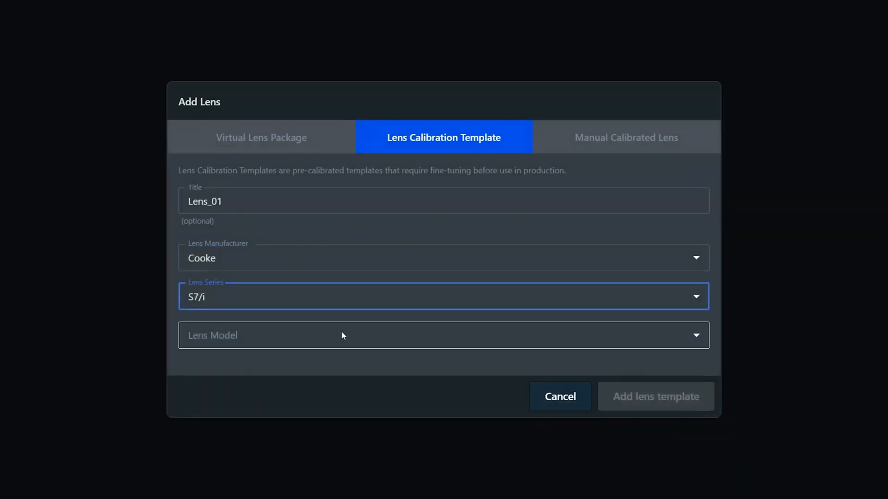
{"action": "left_click", "coordinate": [341, 335]}
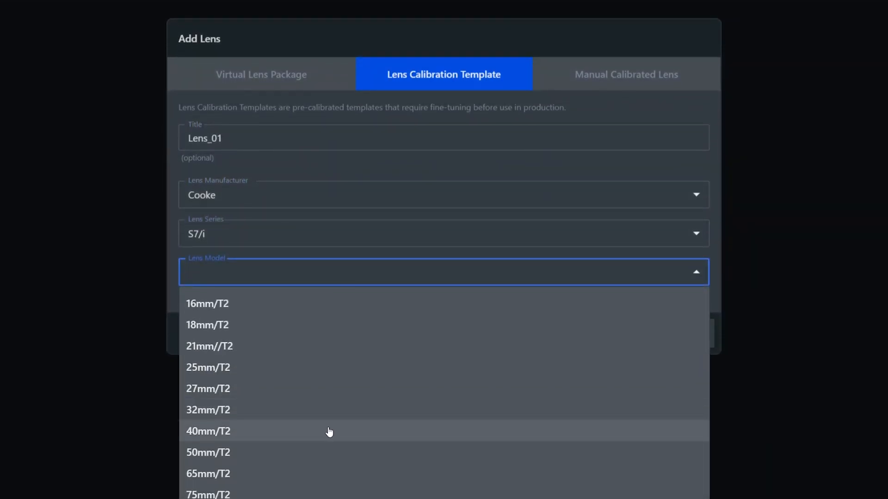
{"action": "left_click", "coordinate": [326, 456]}
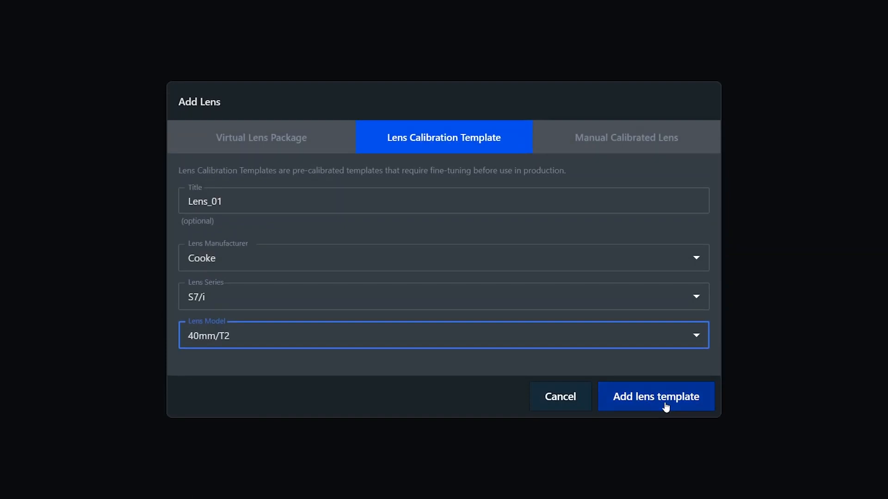
{"action": "left_click", "coordinate": [664, 342]}
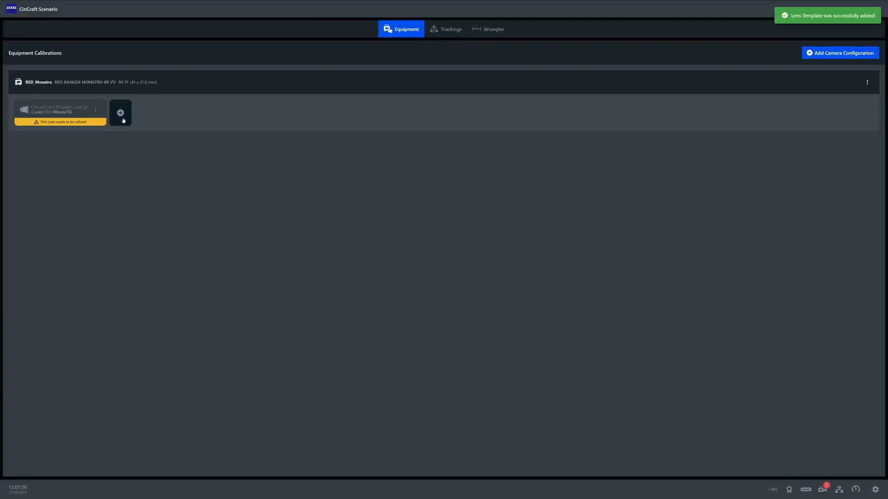
- Add a manual calibrated lens by importing the file Monstro8KFF1835mmFujinon_ZK25.json from the Lens_File folder
{"action": "left_click", "coordinate": [120, 112]}
{"action": "left_click", "coordinate": [540, 202]}
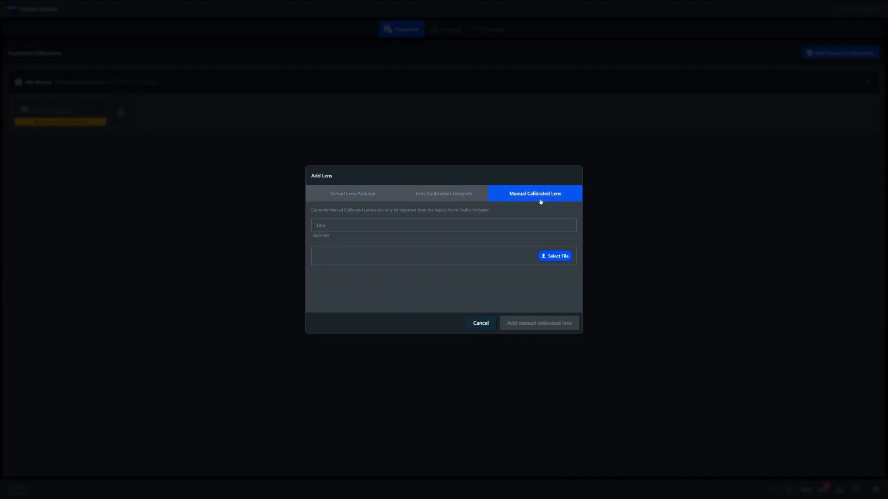
{"action": "left_click", "coordinate": [548, 255]}
{"action": "left_click", "coordinate": [121, 49]}
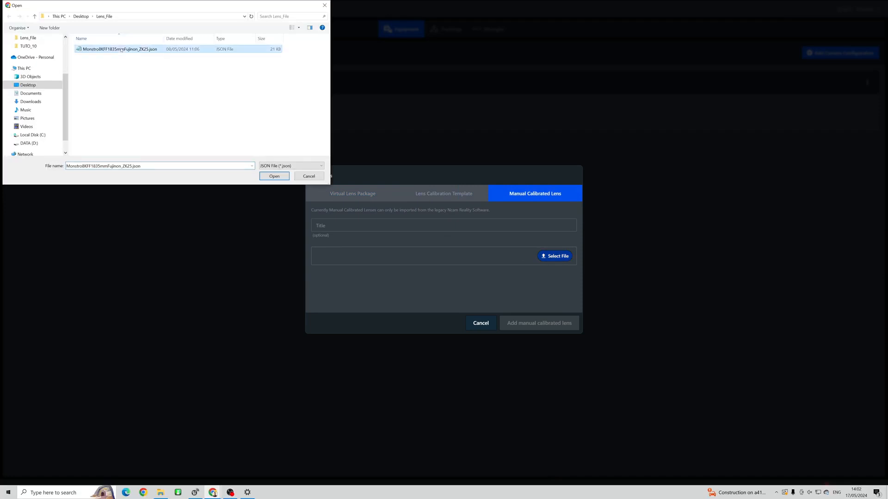
{"action": "left_click", "coordinate": [275, 177]}
{"action": "left_click", "coordinate": [535, 324]}
- Add a virtual lens package for the ZEISS Supreme Prime/Radiance 85/T1.5 with scale code KL,KLKL
{"action": "left_click", "coordinate": [226, 113]}
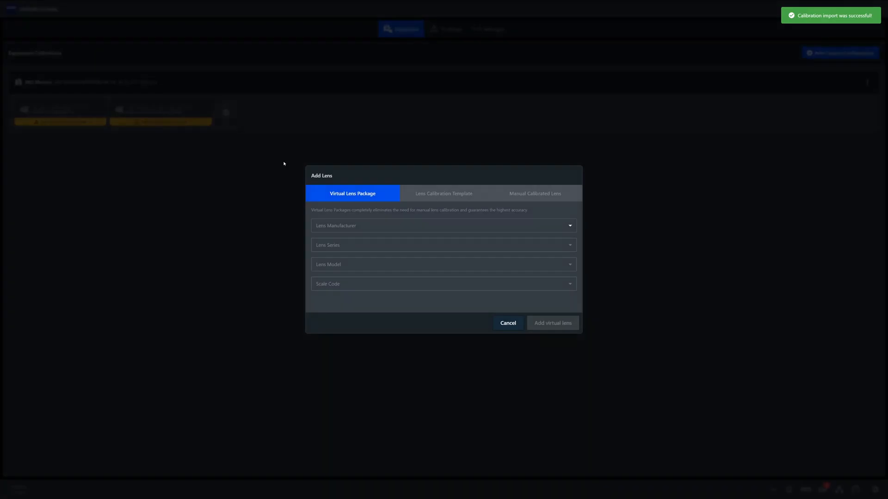
{"action": "left_click", "coordinate": [368, 226]}
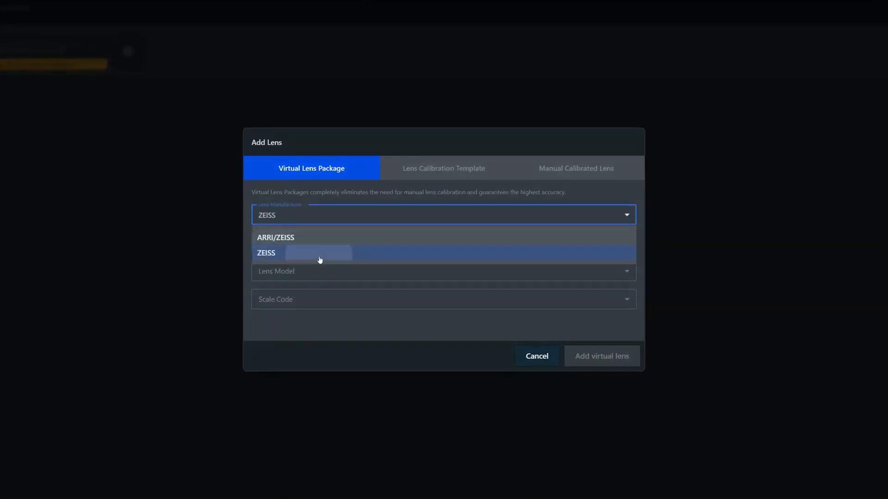
{"action": "left_click", "coordinate": [320, 254]}
{"action": "left_click", "coordinate": [322, 246]}
{"action": "left_click", "coordinate": [359, 266]}
{"action": "left_click", "coordinate": [359, 274]}
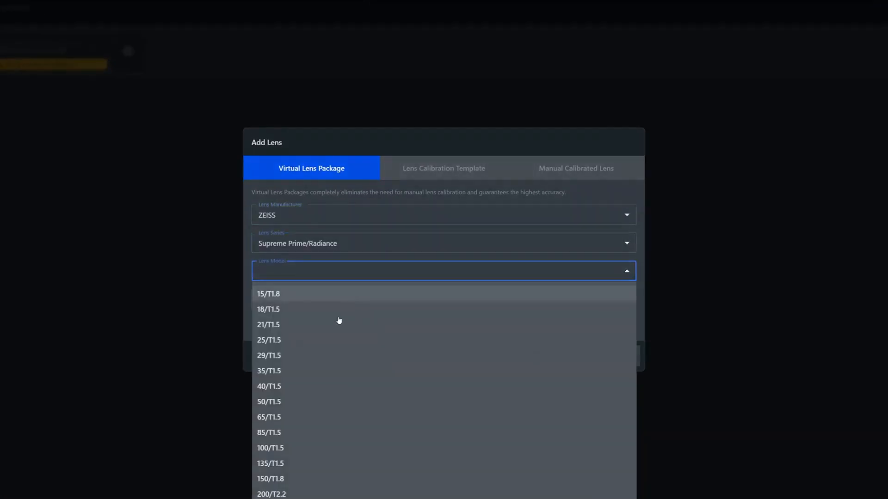
{"action": "left_click", "coordinate": [333, 437]}
{"action": "left_click", "coordinate": [332, 302]}
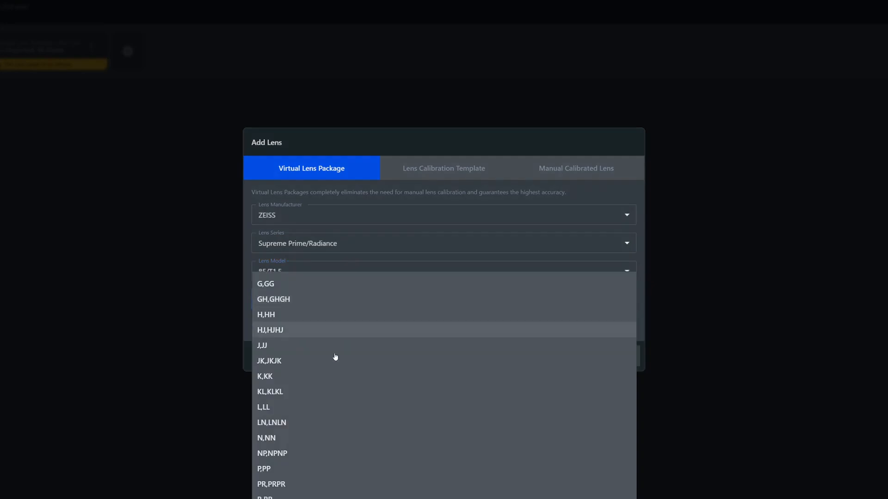
{"action": "left_click", "coordinate": [325, 394]}
{"action": "left_click", "coordinate": [604, 361]}
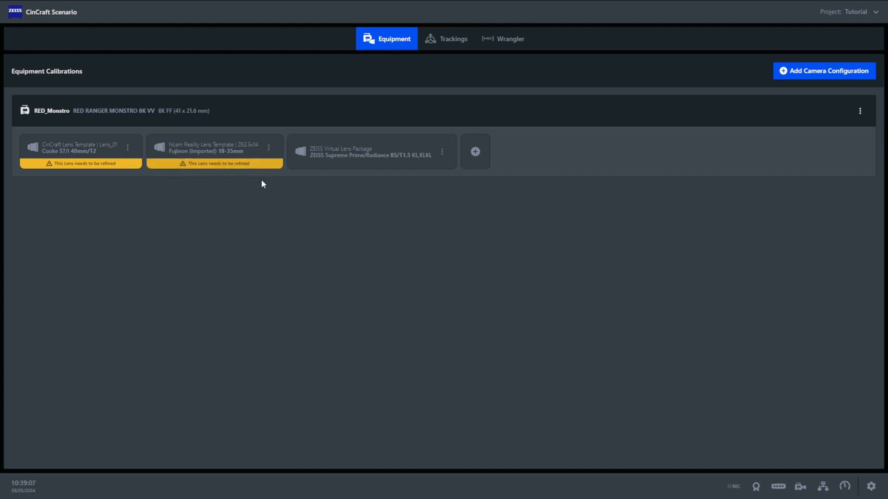
- Start finetuning the imported Fujinon 18-35mm lens, accept the lens encoder data and begin the center shift calibration on a fixed marker
{"action": "left_click", "coordinate": [268, 163]}
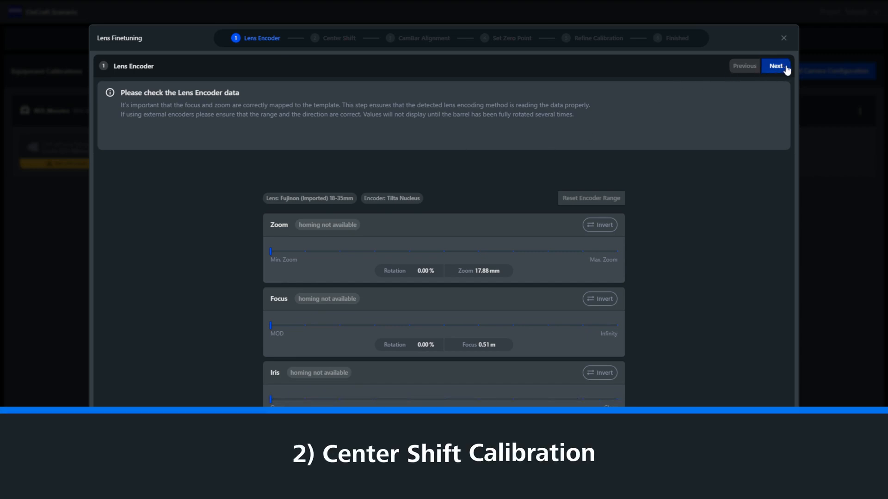
{"action": "left_click", "coordinate": [781, 67]}
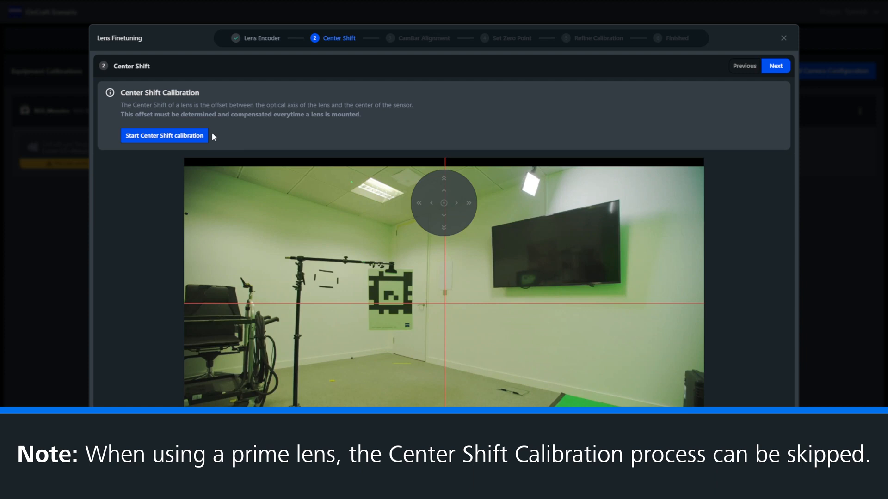
{"action": "left_click", "coordinate": [206, 136]}
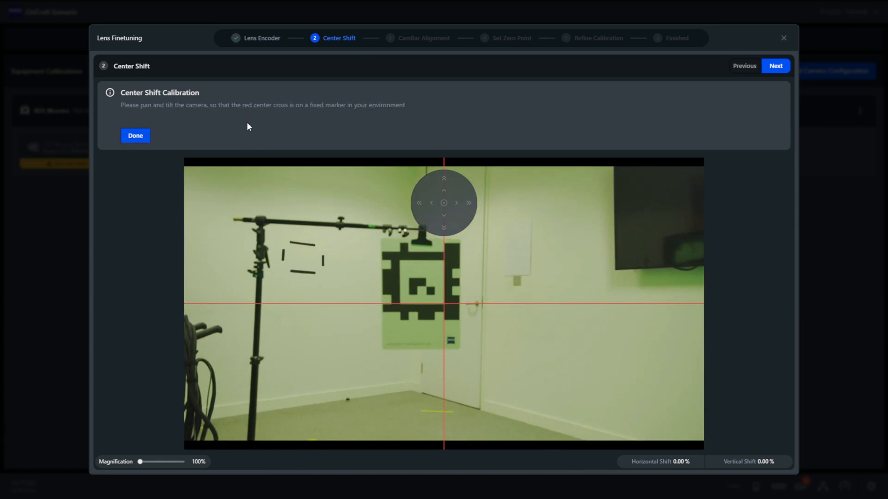
{"action": "left_click", "coordinate": [135, 135]}
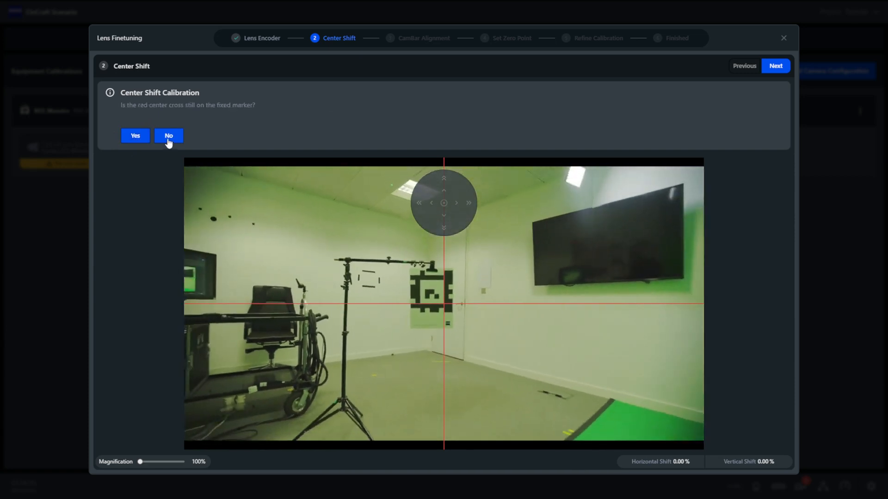
- Adjust the horizontal center shift, recheck the red cross against the fixed marker at both zoom ends, and complete the center shift calibration
{"action": "left_click", "coordinate": [168, 137]}
{"action": "left_click", "coordinate": [419, 204]}
{"action": "left_click", "coordinate": [420, 206]}
{"action": "left_click", "coordinate": [467, 207]}
{"action": "left_click", "coordinate": [467, 207]}
{"action": "left_click", "coordinate": [143, 139]}
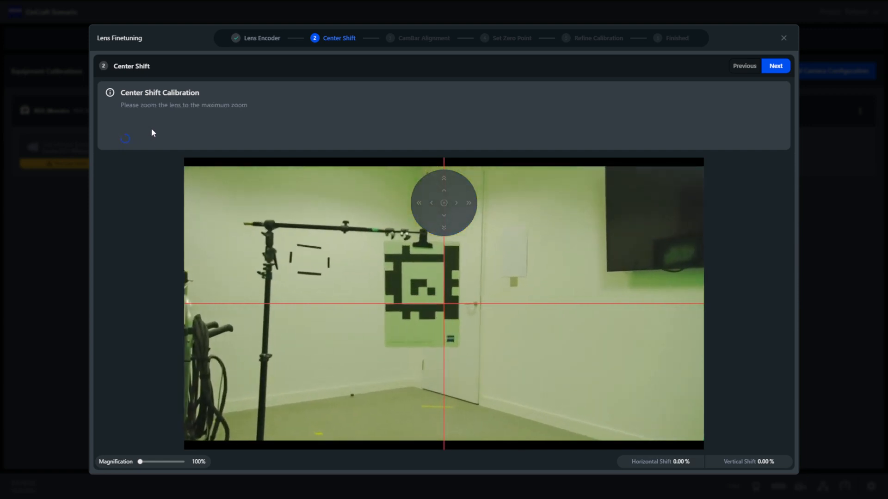
{"action": "left_click", "coordinate": [145, 137]}
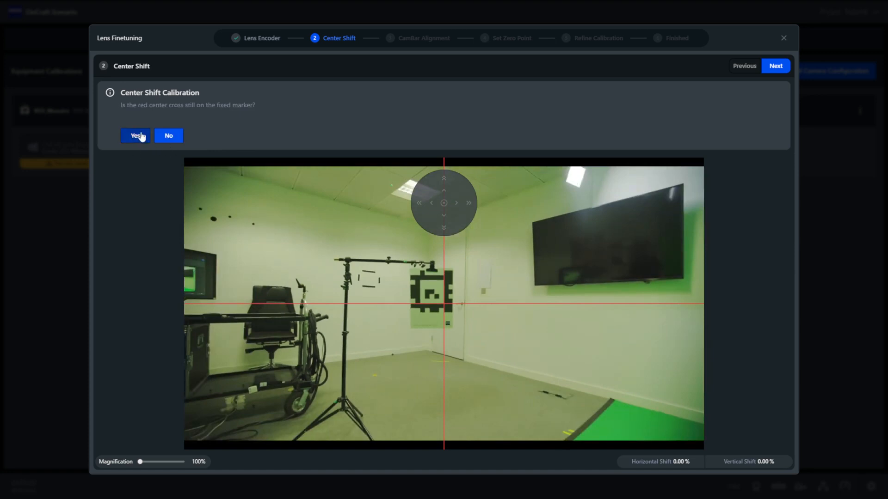
{"action": "left_click", "coordinate": [138, 136]}
{"action": "left_click", "coordinate": [775, 67]}
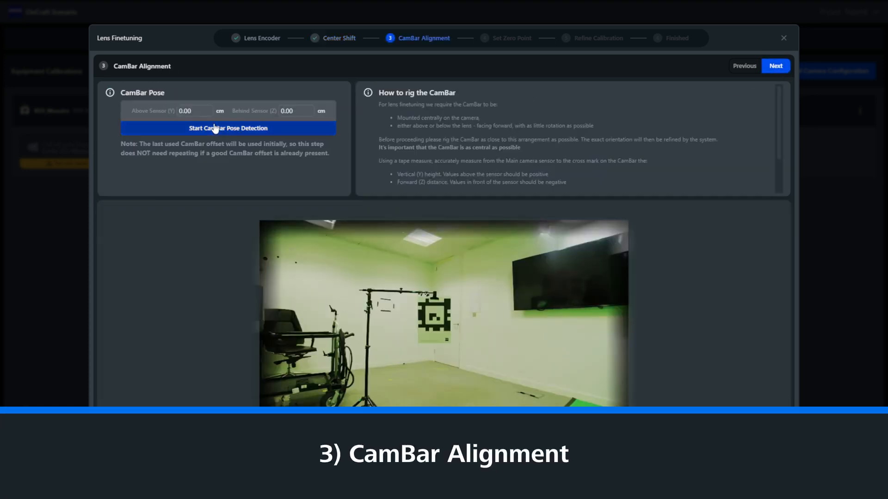
- Set the CamBar pose to 10 cm above and -14 cm behind the sensor, and run the CamBar pose detection
{"action": "left_click", "coordinate": [206, 112]}
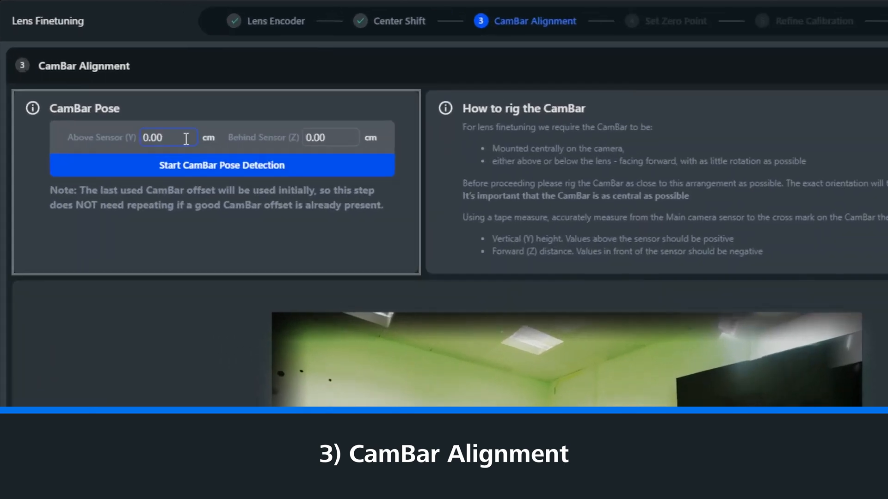
{"action": "key", "text": "BackSpace"}
{"action": "key", "text": "BackSpace"}
{"action": "key", "text": "BackSpace"}
{"action": "key", "text": "BackSpace"}
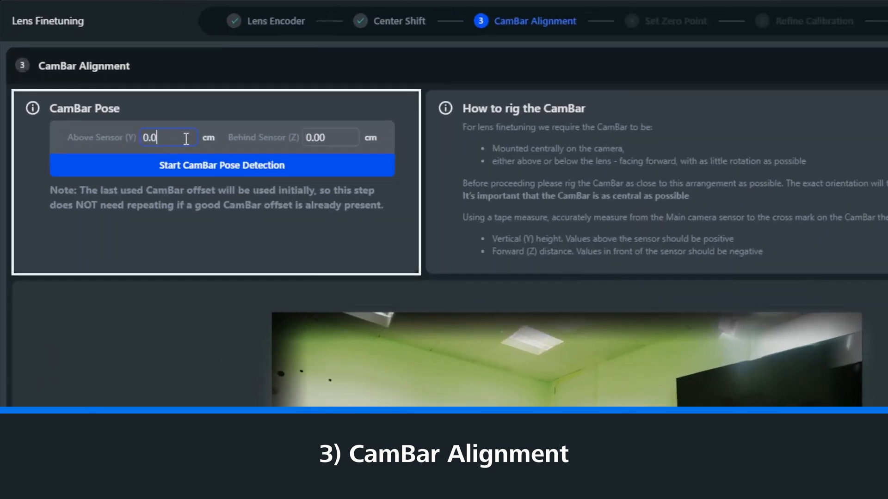
{"action": "type", "text": "10"}
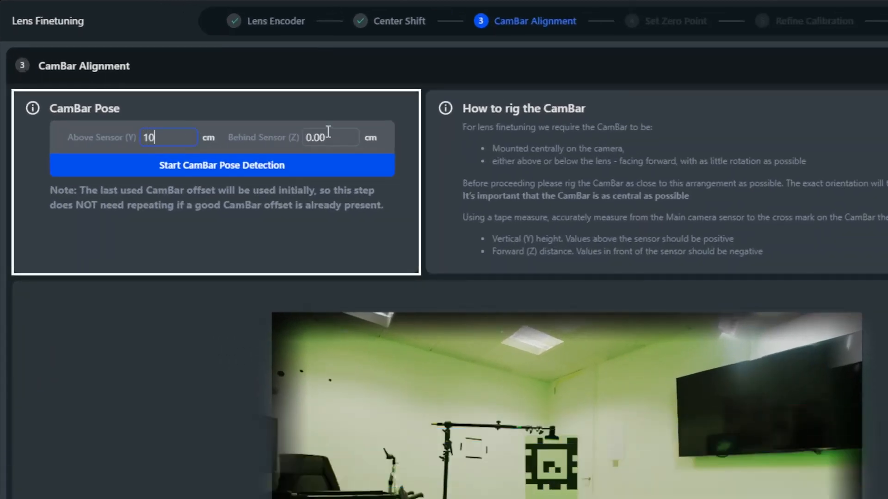
{"action": "left_click", "coordinate": [330, 134]}
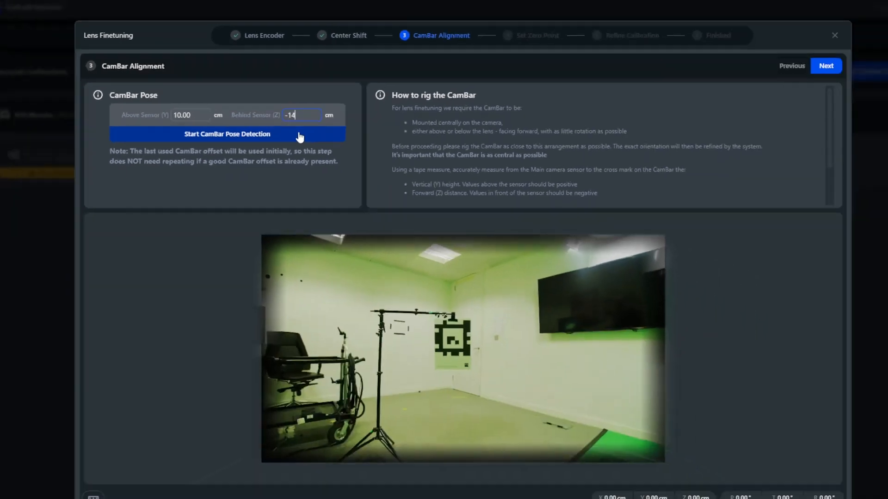
{"action": "left_click", "coordinate": [300, 137]}
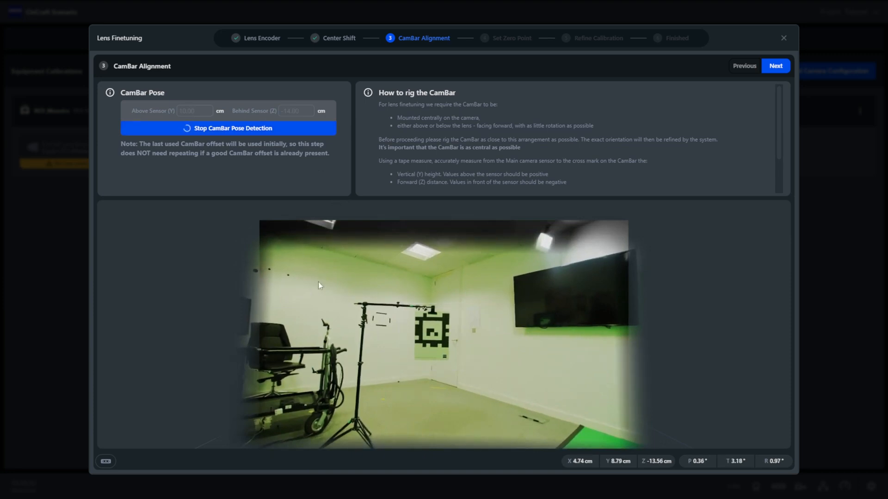
{"action": "left_click", "coordinate": [221, 130]}
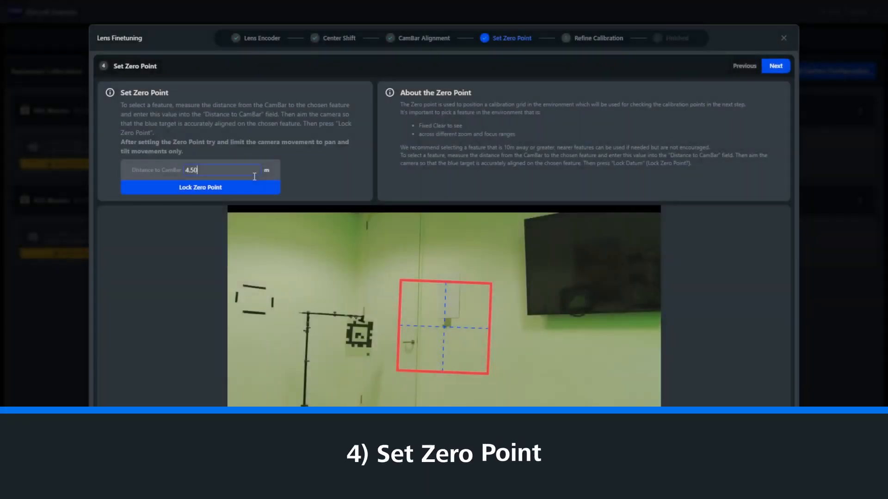
- Set the zero point's distance to the CamBar to 4.25 m, lock it and continue to the calibration refinement
{"action": "key", "text": "BackSpace"}
{"action": "type", "text": "25"}
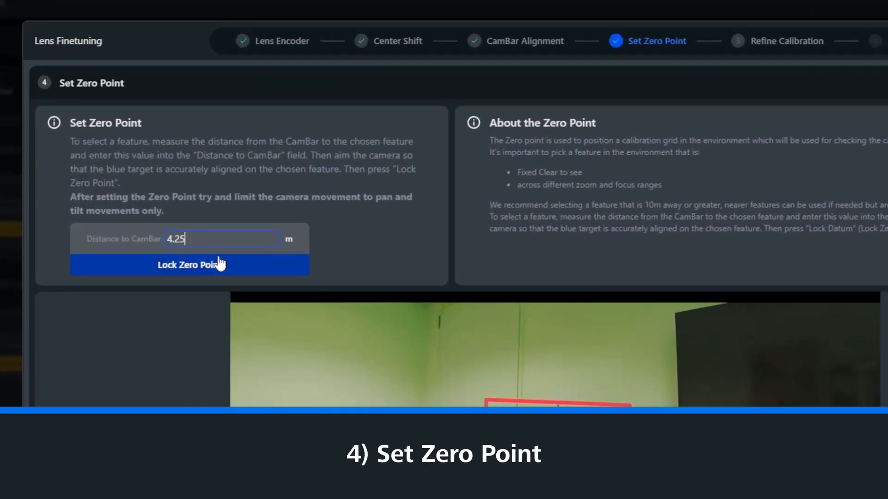
{"action": "left_click", "coordinate": [220, 264]}
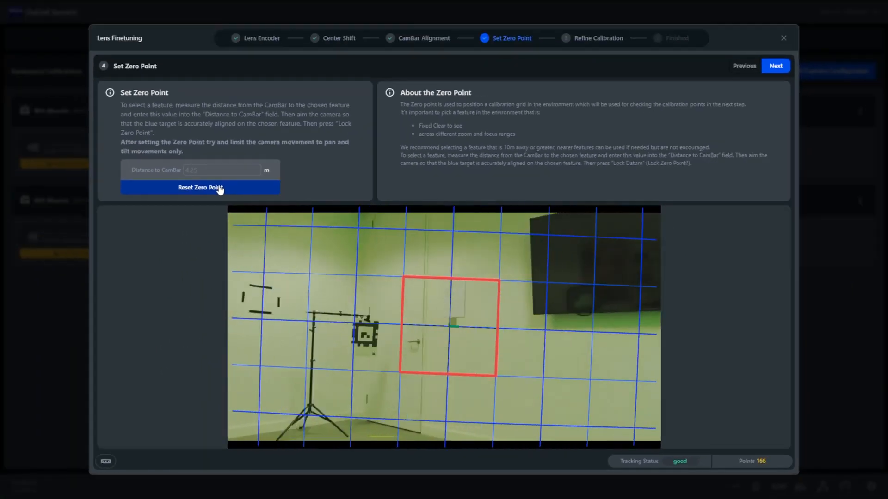
{"action": "left_click", "coordinate": [776, 66]}
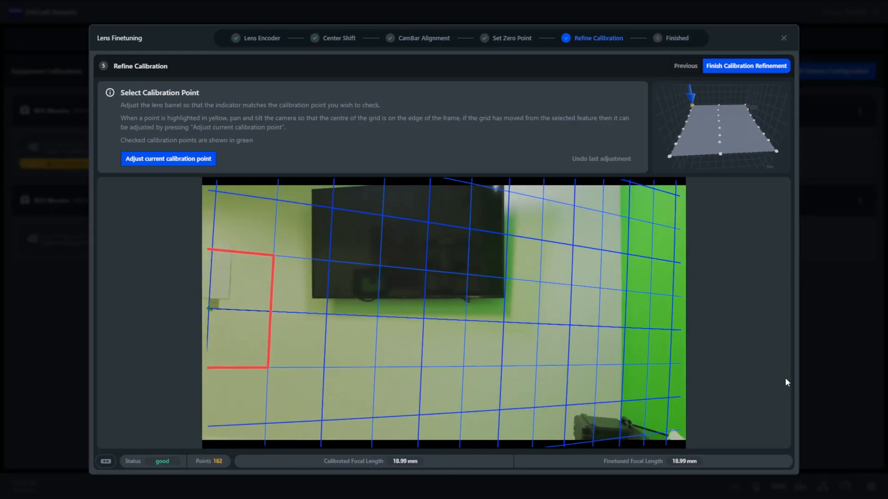
- Decrease the effective focal length at the highlighted calibration point to align the grid with the zero point, and confirm it
{"action": "left_click", "coordinate": [176, 159]}
{"action": "left_click", "coordinate": [132, 133]}
{"action": "left_click", "coordinate": [147, 133]}
{"action": "left_click", "coordinate": [162, 159]}
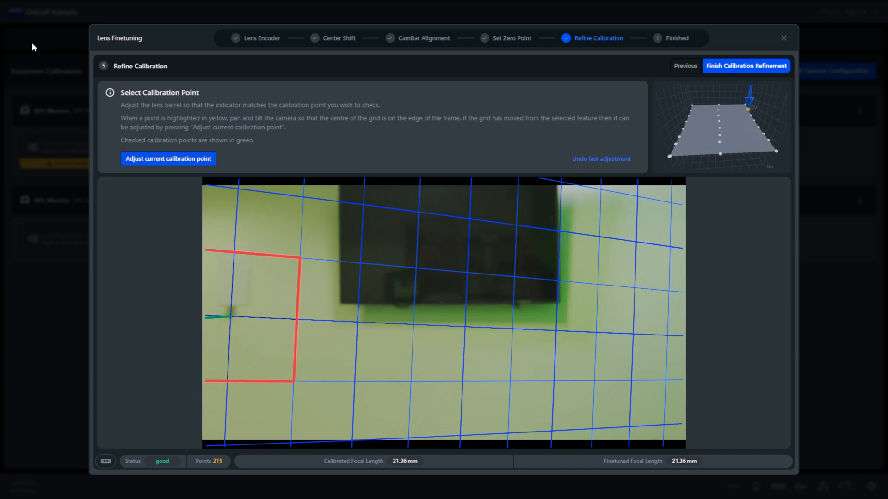
- Adjust the current calibration point's effective focal length by +0.20 mm, confirm it, and finish and close the lens finetuning
{"action": "left_click", "coordinate": [176, 159]}
{"action": "left_click", "coordinate": [189, 134]}
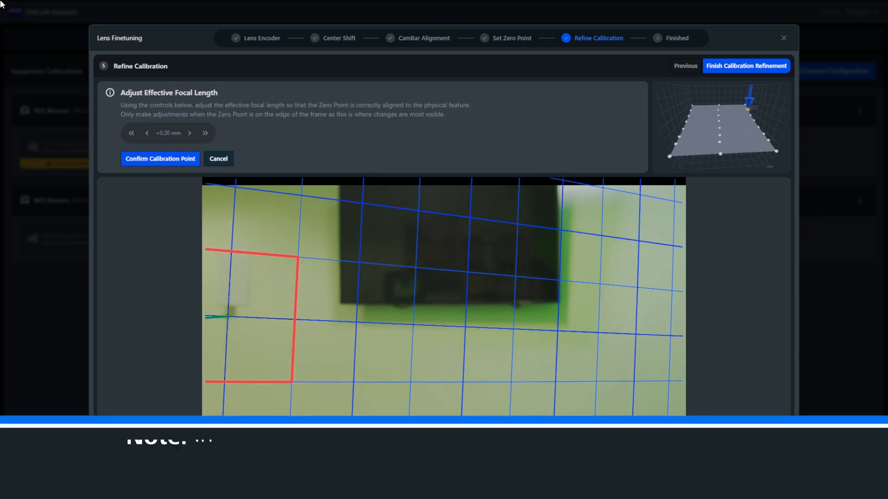
{"action": "left_click", "coordinate": [159, 158]}
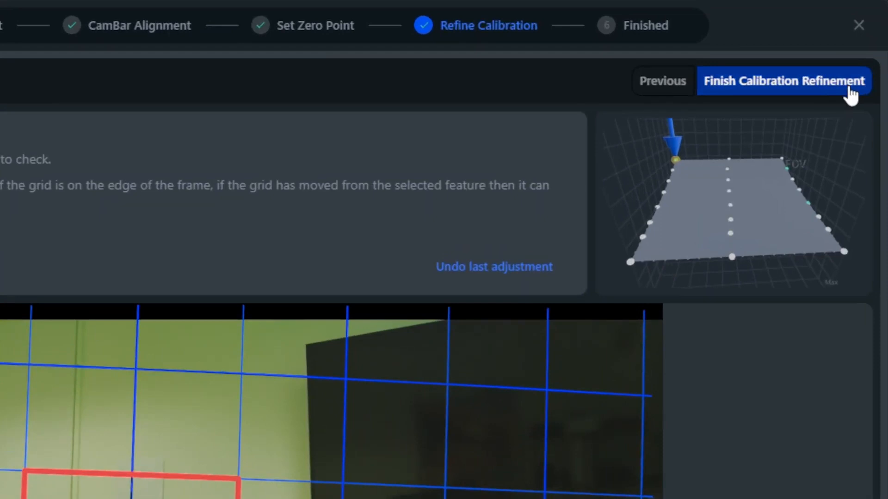
{"action": "left_click", "coordinate": [847, 84]}
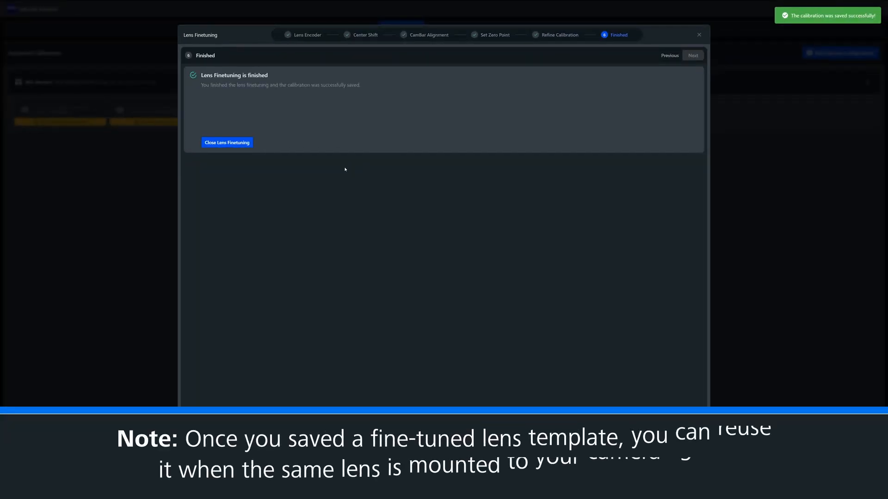
{"action": "left_click", "coordinate": [228, 145]}
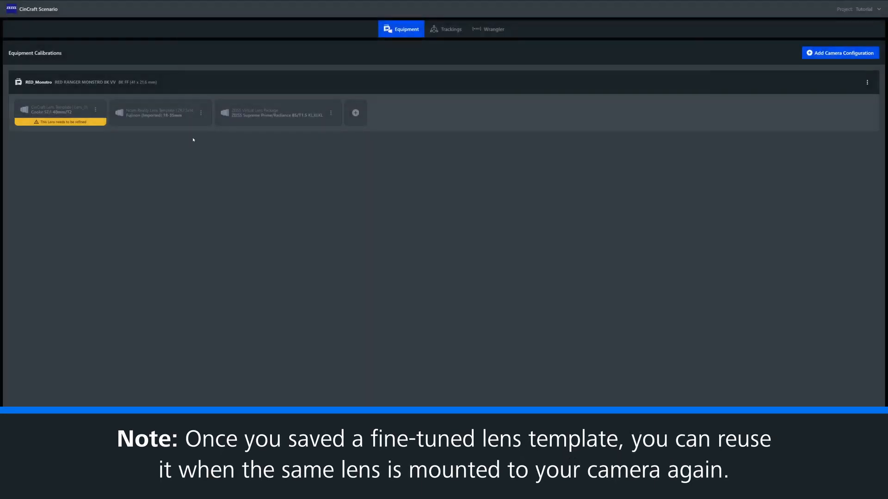